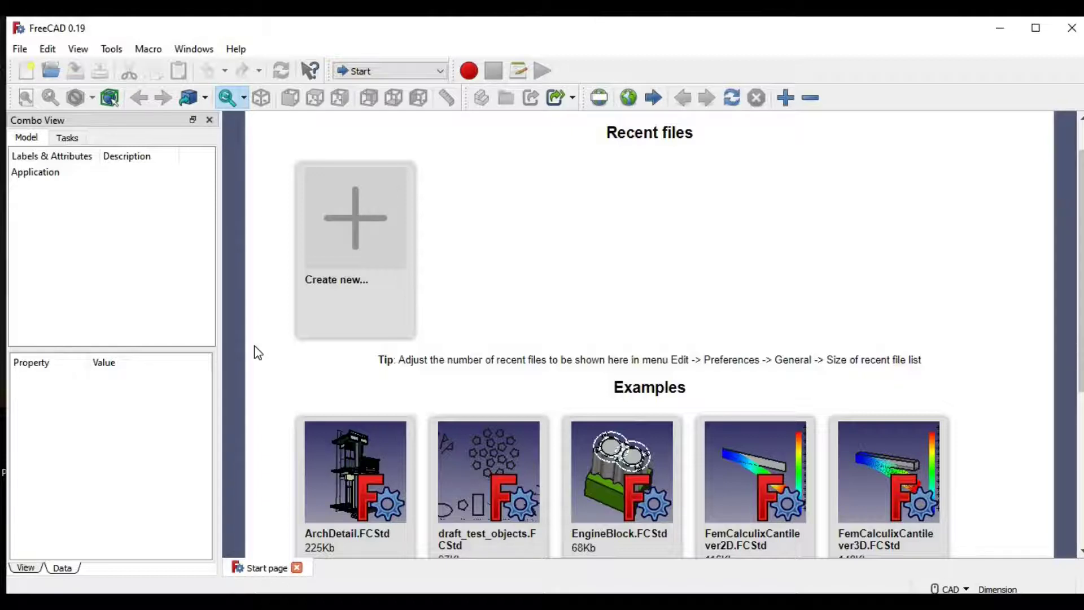
Open the Addon Manager from the Tools menu and reposition its window.
{"action": "left_click", "coordinate": [111, 49]}
{"action": "left_click", "coordinate": [173, 282]}
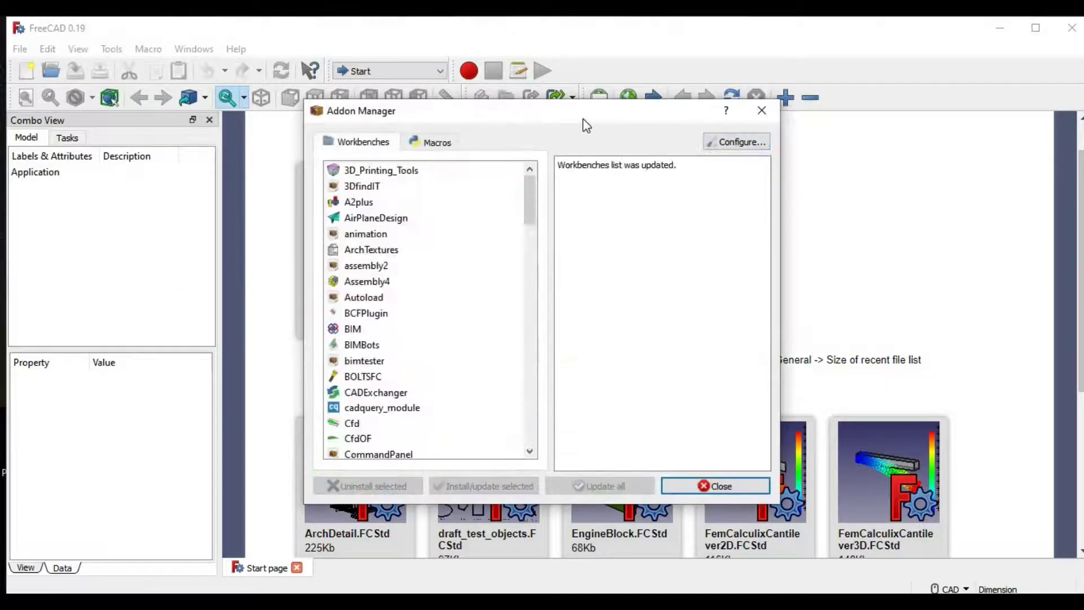
{"action": "left_click_drag", "start_coordinate": [584, 123], "coordinate": [576, 81]}
Scroll through the Workbenches list to locate the fcgear entry.
{"action": "scroll", "coordinate": [448, 238], "scroll_direction": "down", "scroll_amount": 20}
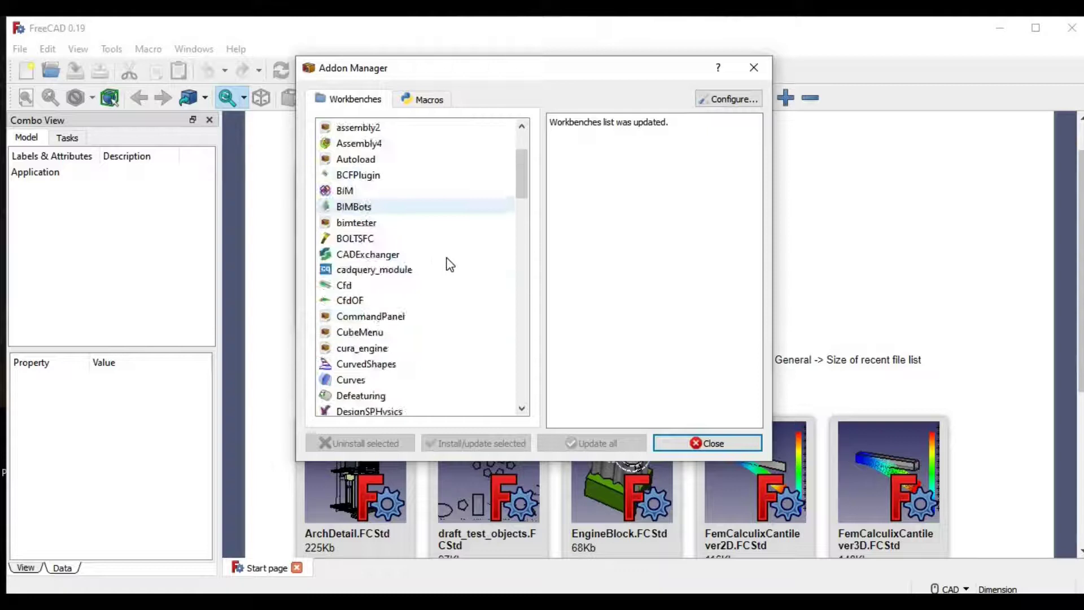
{"action": "scroll", "coordinate": [443, 296], "scroll_direction": "down", "scroll_amount": 4}
{"action": "scroll", "coordinate": [438, 324], "scroll_direction": "up", "scroll_amount": 20}
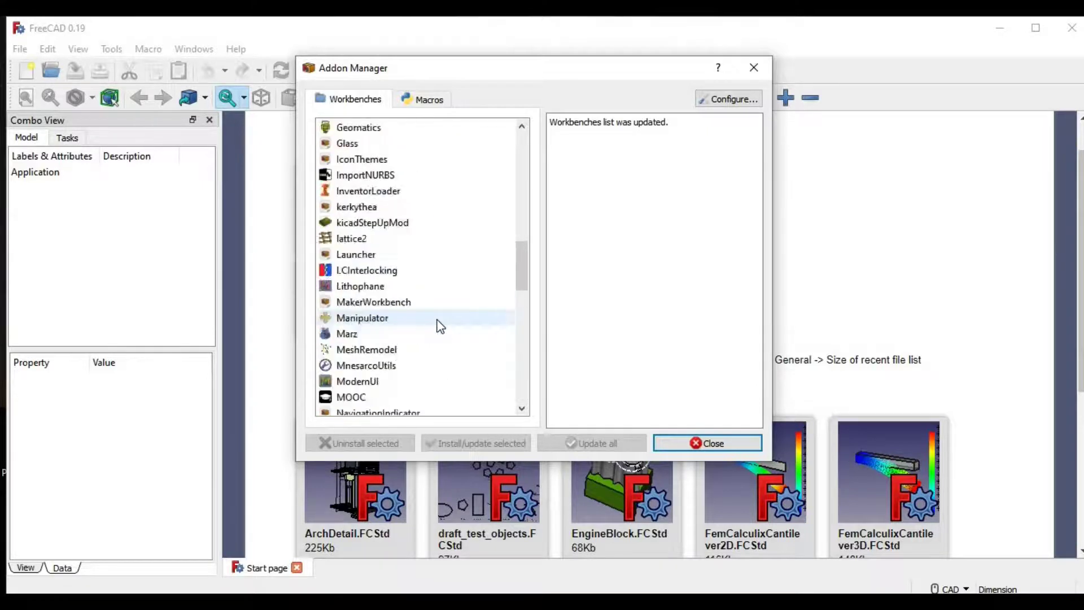
{"action": "scroll", "coordinate": [446, 249], "scroll_direction": "up", "scroll_amount": 2}
{"action": "scroll", "coordinate": [446, 247], "scroll_direction": "down", "scroll_amount": 6}
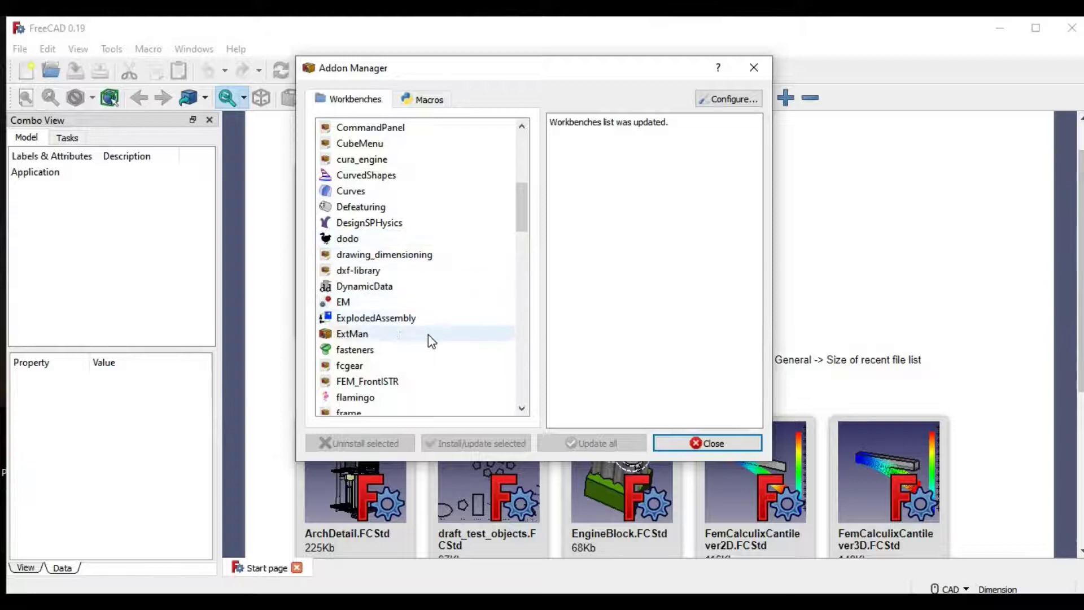
{"action": "scroll", "coordinate": [428, 334], "scroll_direction": "down", "scroll_amount": 2}
{"action": "scroll", "coordinate": [428, 334], "scroll_direction": "down", "scroll_amount": 3}
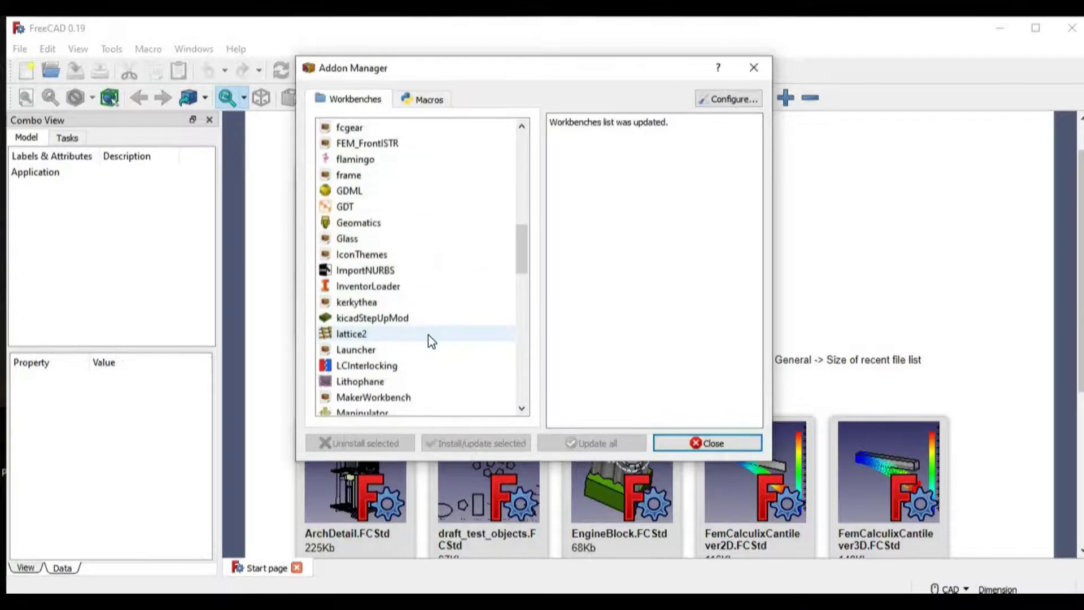
{"action": "scroll", "coordinate": [433, 300], "scroll_direction": "down", "scroll_amount": 3}
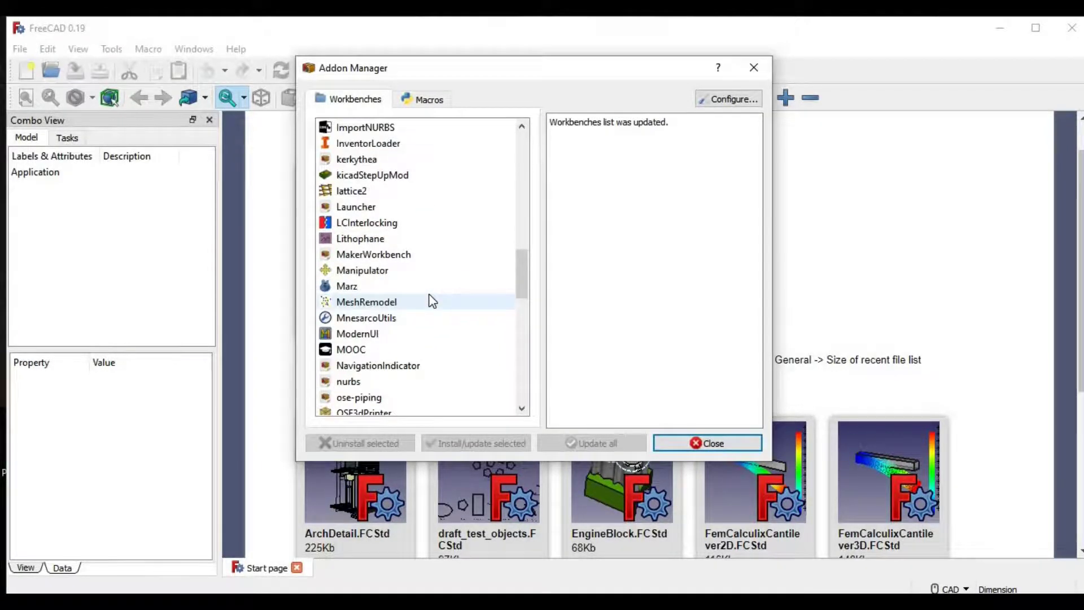
{"action": "scroll", "coordinate": [432, 300], "scroll_direction": "down", "scroll_amount": 1}
{"action": "scroll", "coordinate": [431, 300], "scroll_direction": "down", "scroll_amount": 2}
{"action": "scroll", "coordinate": [435, 303], "scroll_direction": "up", "scroll_amount": 4}
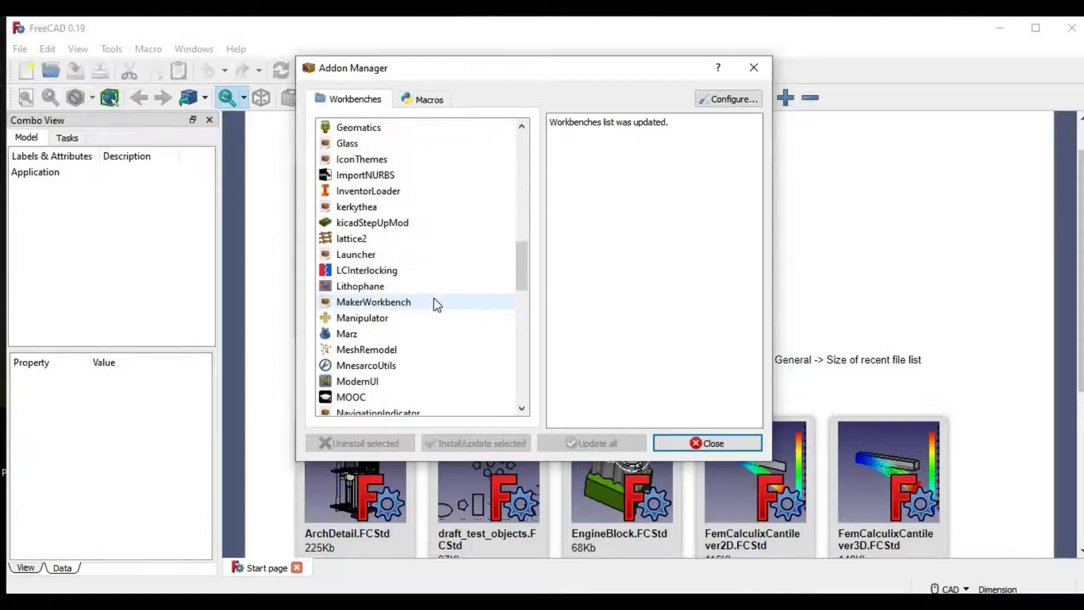
{"action": "scroll", "coordinate": [446, 324], "scroll_direction": "up", "scroll_amount": 2}
{"action": "scroll", "coordinate": [445, 322], "scroll_direction": "up", "scroll_amount": 3}
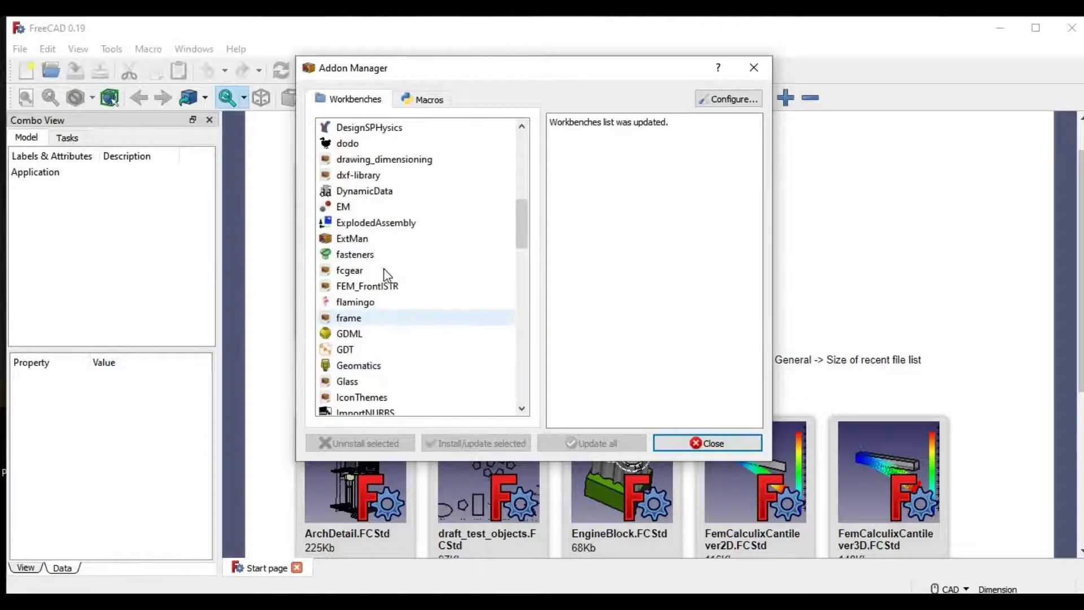
Select fcgear in the Addon Manager list and install it.
{"action": "left_click", "coordinate": [400, 272]}
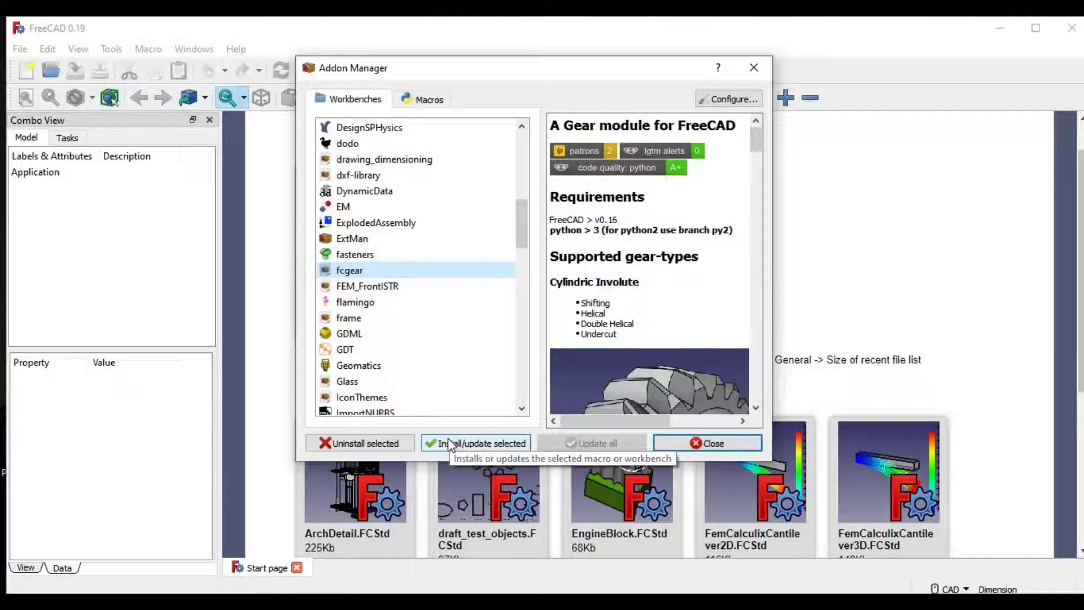
{"action": "left_click", "coordinate": [450, 443]}
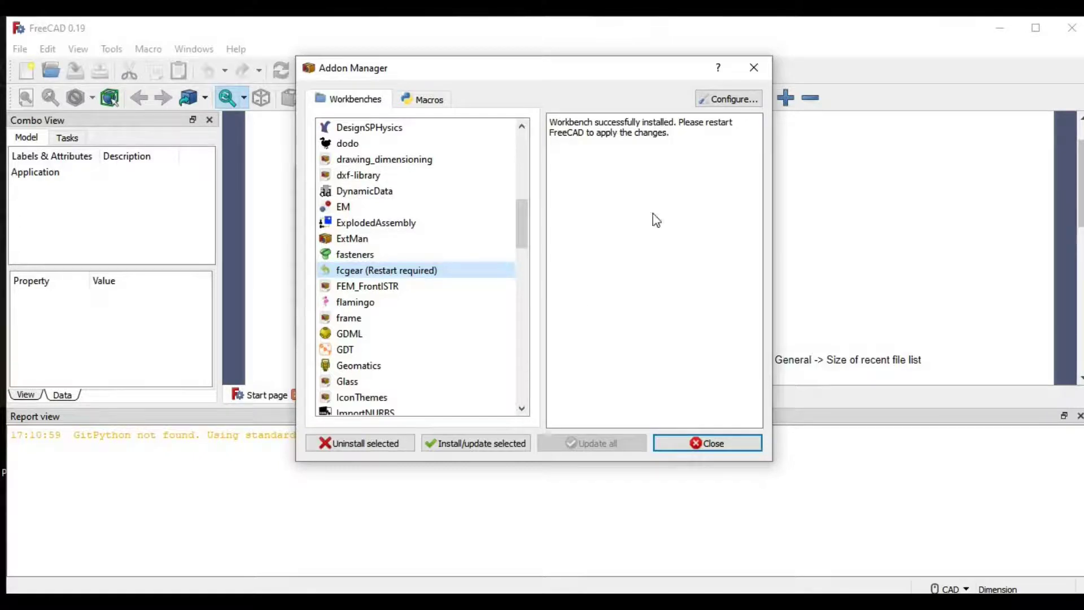
Close the Addon Manager and accept the restart so fcgear loads.
{"action": "left_click", "coordinate": [724, 451]}
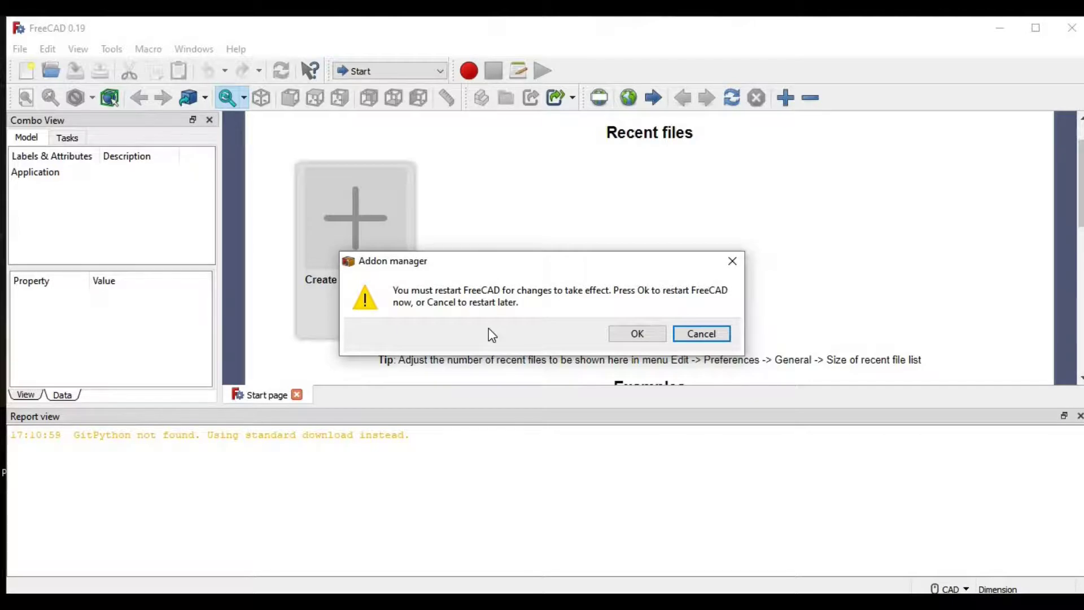
{"action": "left_click", "coordinate": [655, 335]}
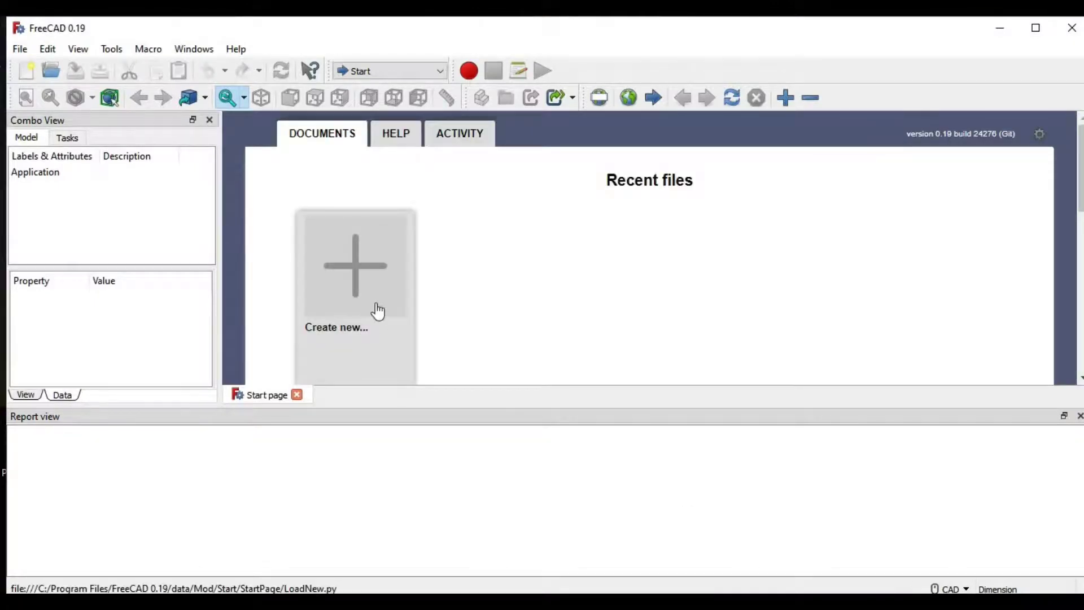
Create a new blank document and close the Report view panel.
{"action": "left_click", "coordinate": [368, 270]}
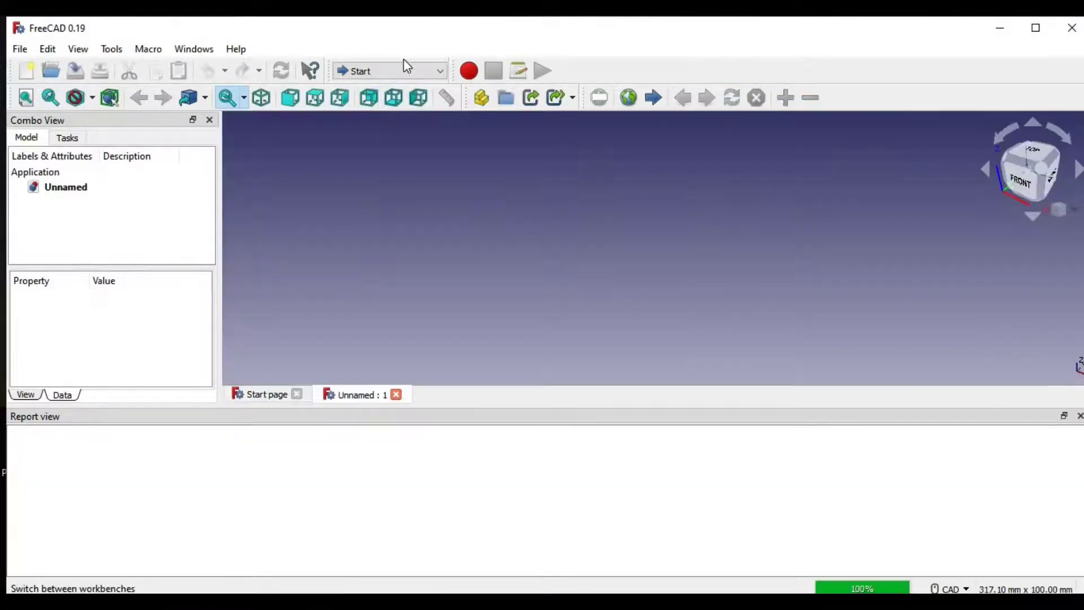
{"action": "left_click", "coordinate": [401, 72]}
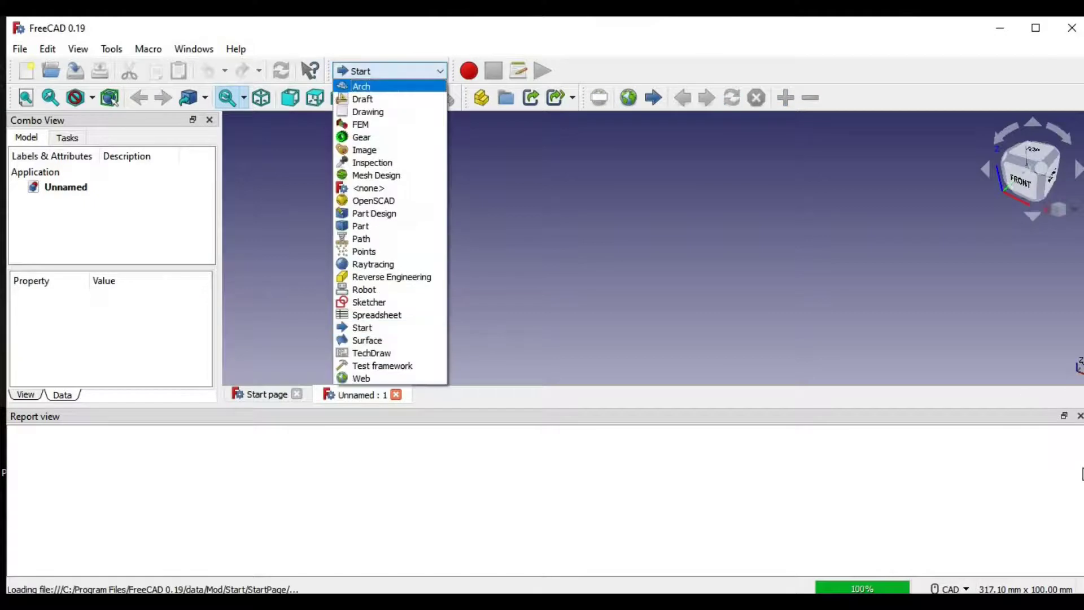
{"action": "left_click", "coordinate": [1079, 421]}
{"action": "left_click", "coordinate": [1080, 416]}
Switch to the Gear workbench and maximize the FreeCAD window.
{"action": "left_click", "coordinate": [413, 73]}
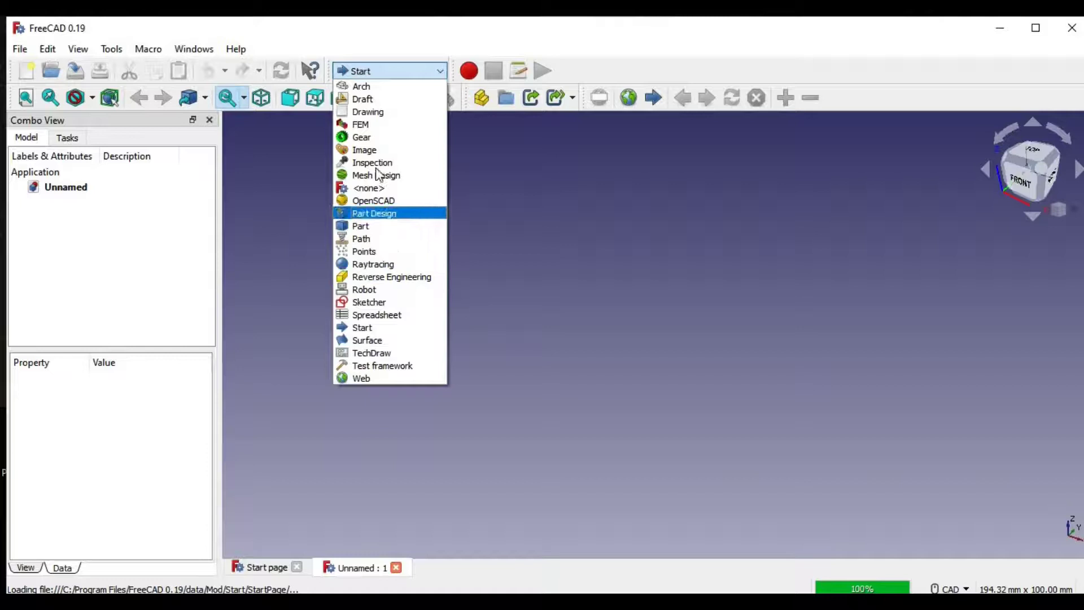
{"action": "left_click", "coordinate": [396, 137]}
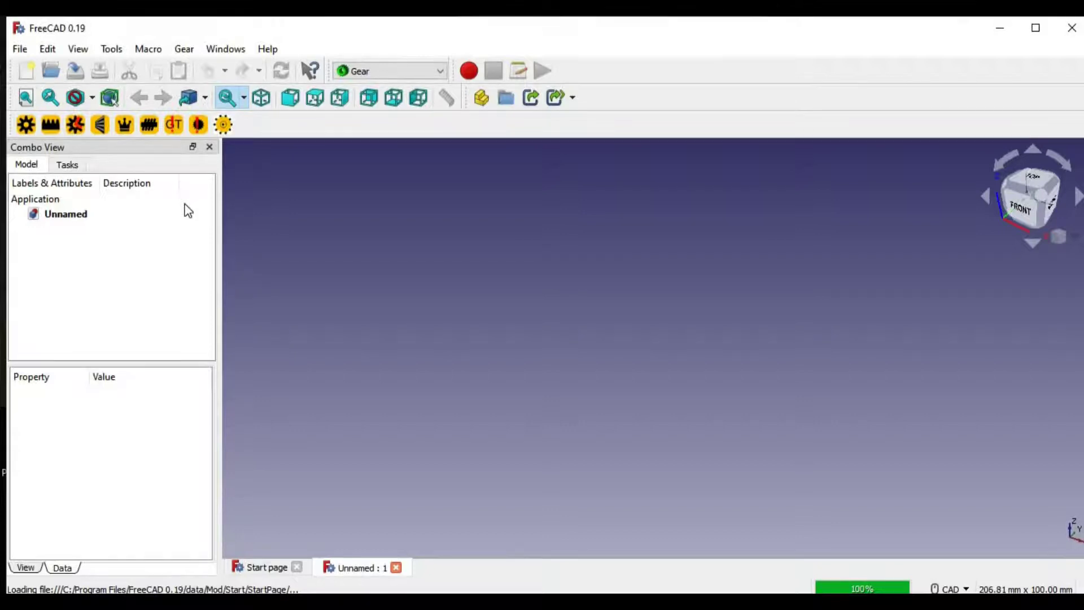
{"action": "key", "text": "super+Up"}
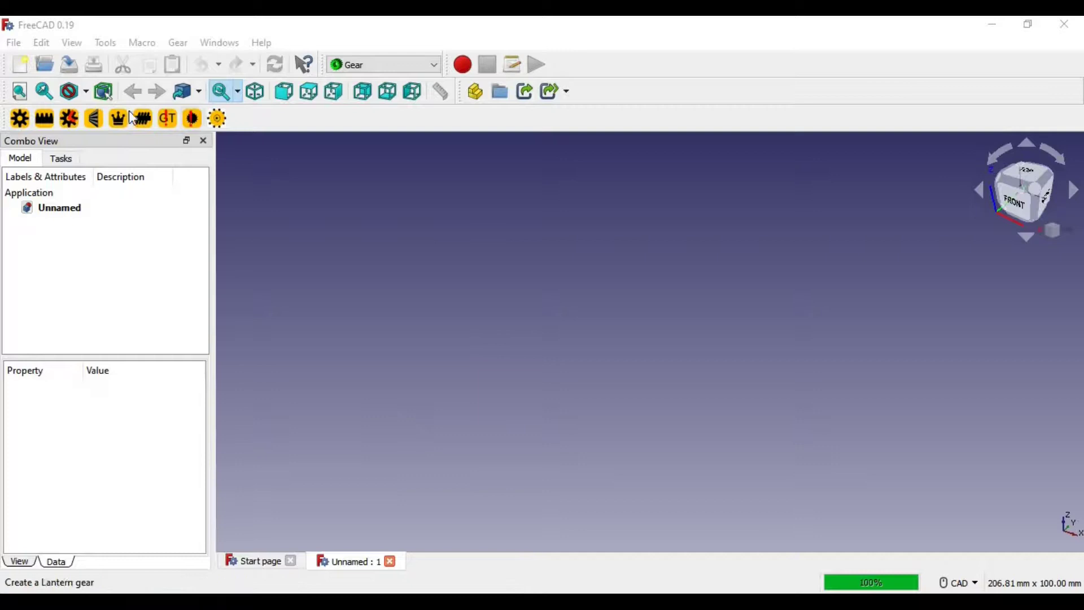
Reopen the Addon Manager from Tools and uninstall the installed fcgear workbench.
{"action": "left_click", "coordinate": [100, 43]}
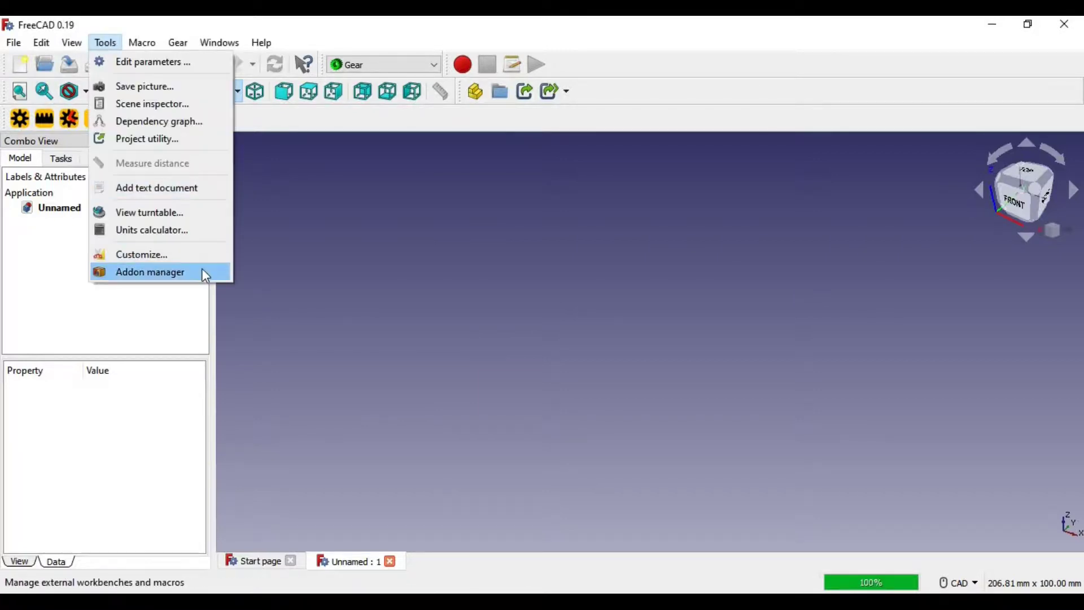
{"action": "left_click", "coordinate": [205, 275]}
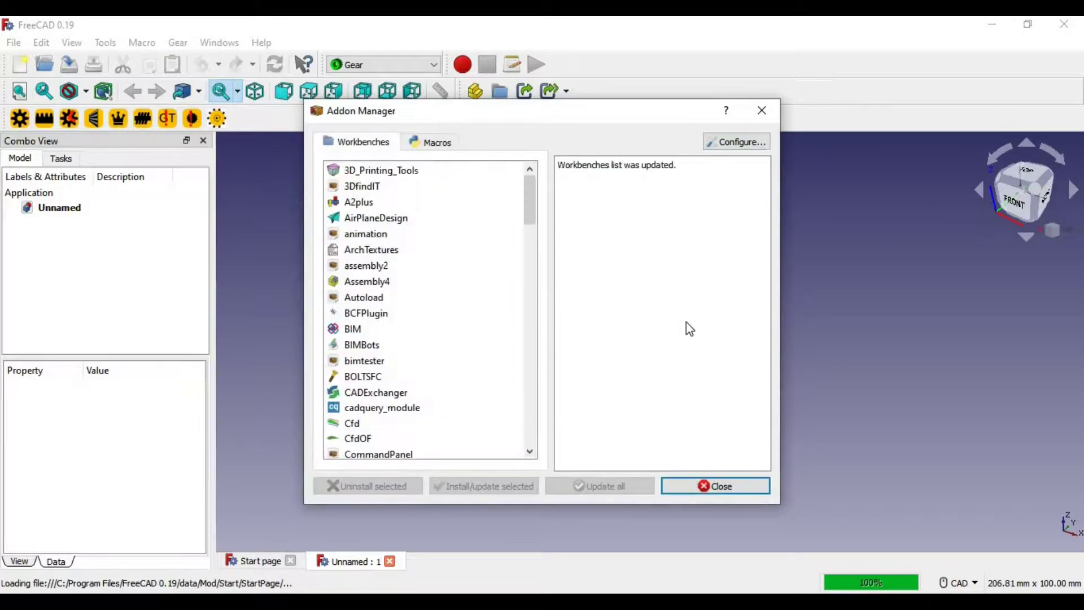
{"action": "left_click_drag", "start_coordinate": [529, 194], "coordinate": [527, 269]}
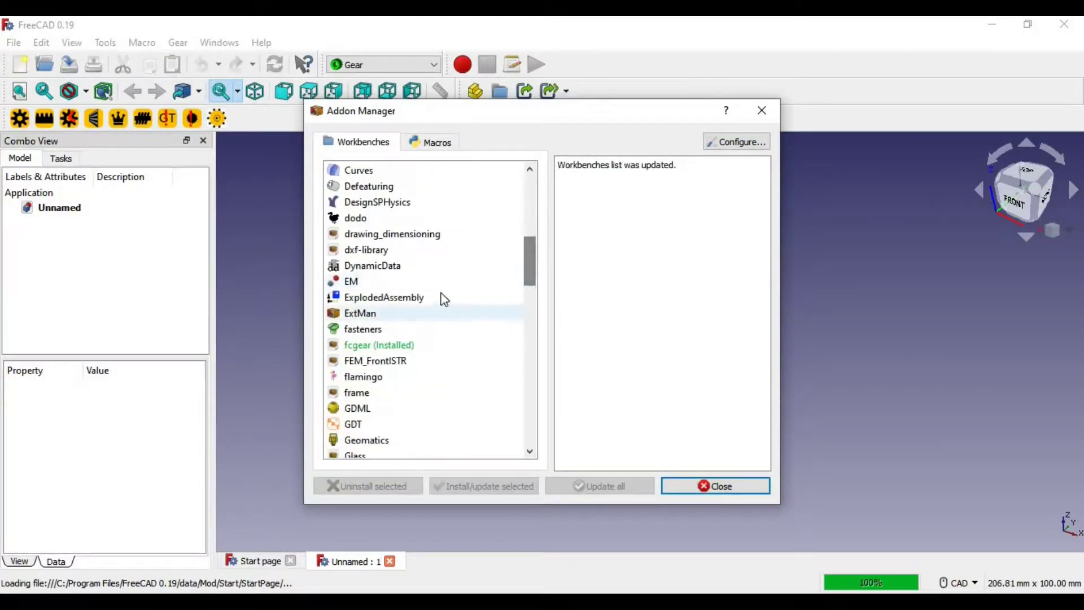
{"action": "left_click", "coordinate": [409, 347]}
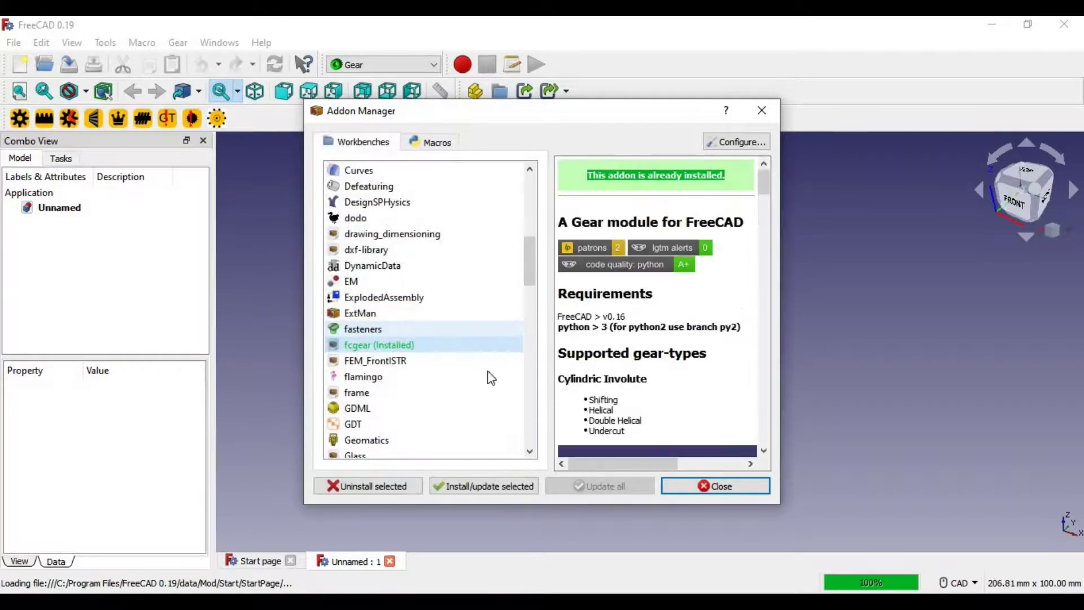
{"action": "left_click", "coordinate": [372, 492]}
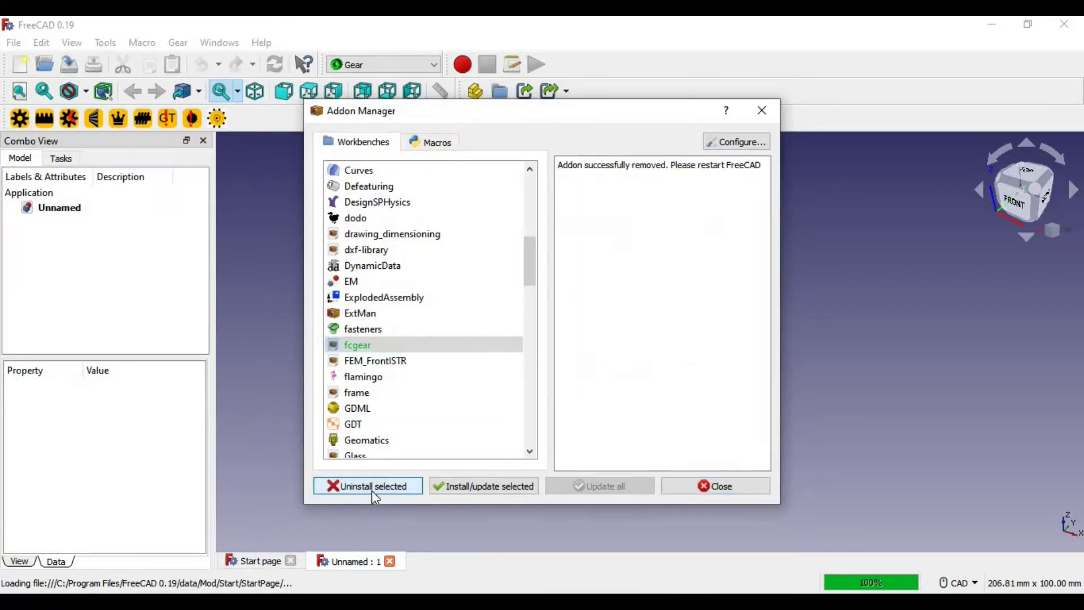
Close the Addon Manager and confirm the restart to apply the fcgear removal.
{"action": "left_click", "coordinate": [708, 487]}
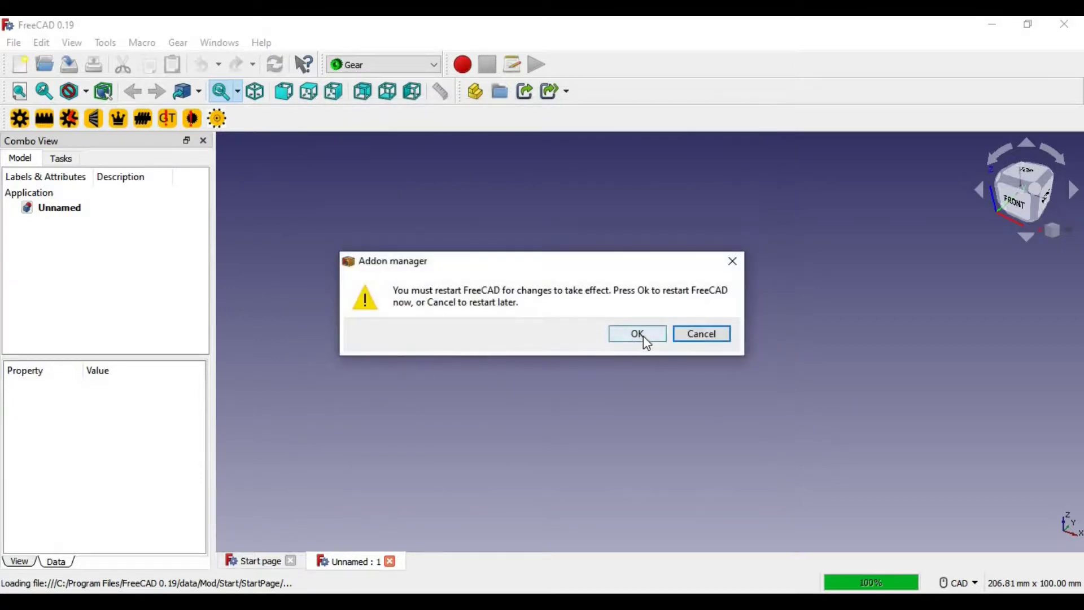
{"action": "left_click", "coordinate": [638, 334]}
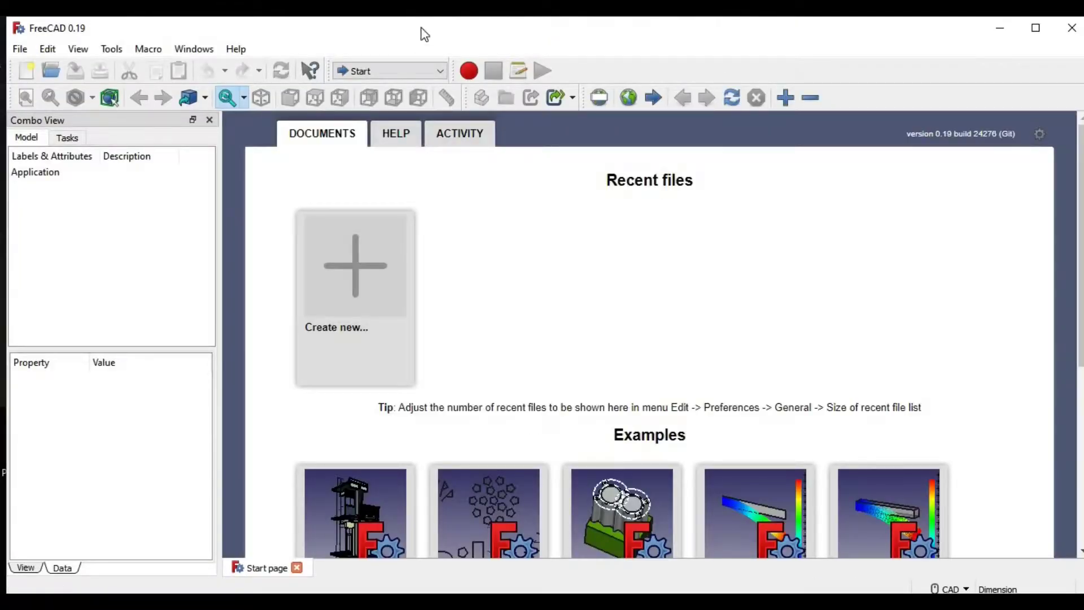
Open the workbench selector dropdown to check that Gear is no longer listed.
{"action": "left_click", "coordinate": [439, 71]}
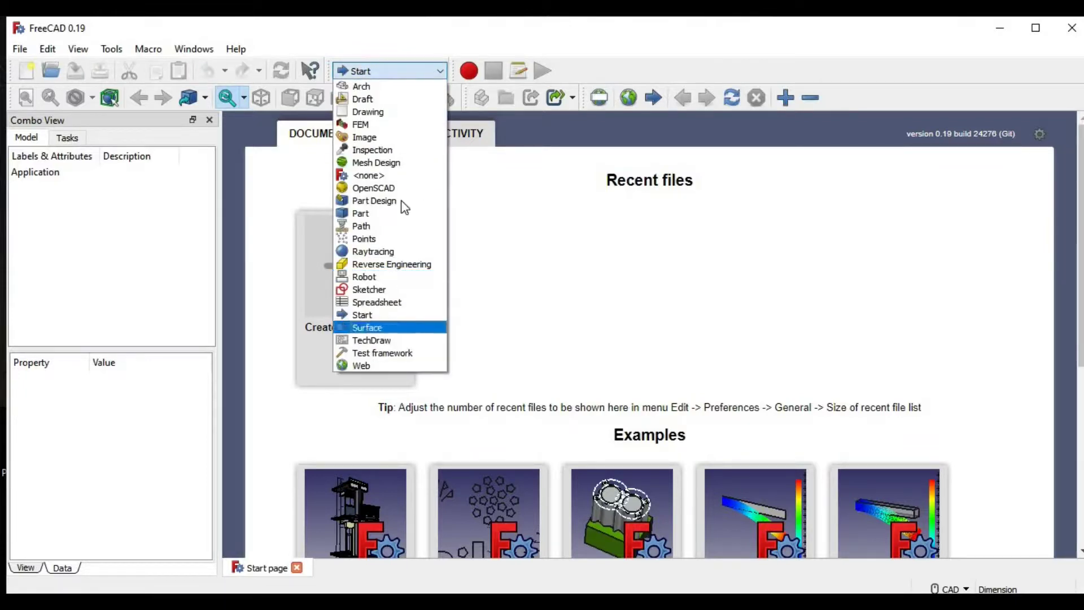